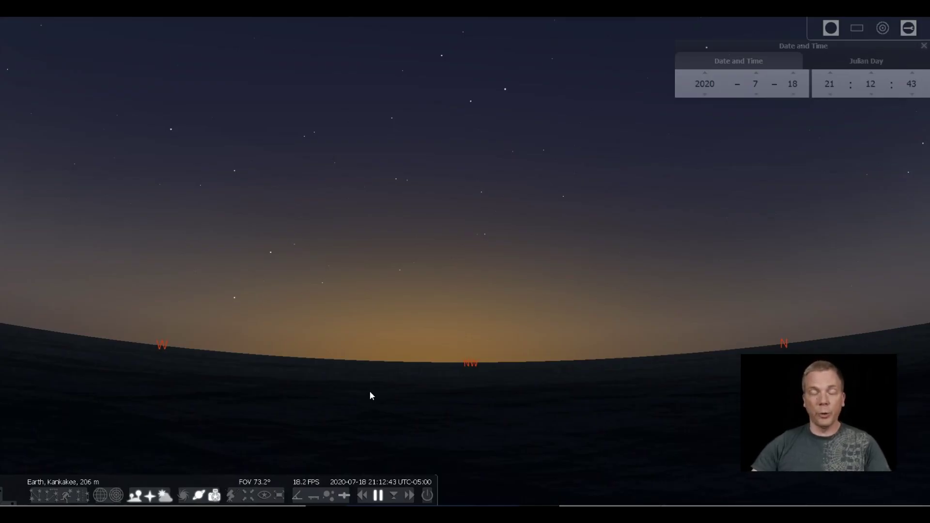
# Open the Configuration window's Plugins page and select the Solar System Editor plugin.
pyautogui.click(373, 392)
pyautogui.click(377, 364)
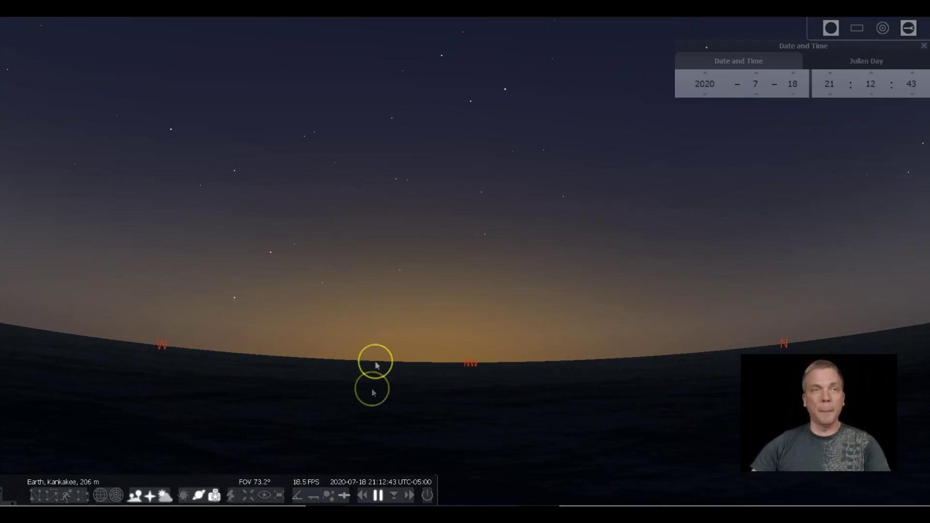
pyautogui.moveTo(8, 378)
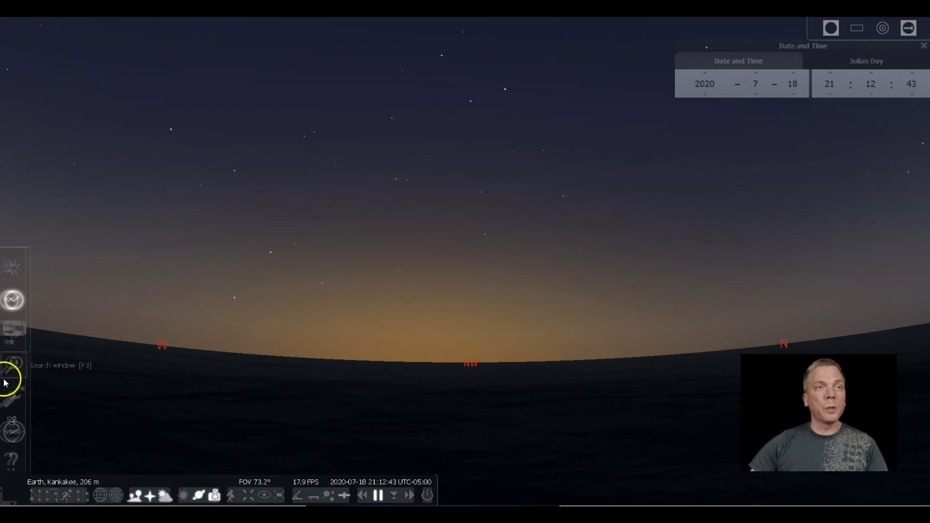
pyautogui.click(17, 401)
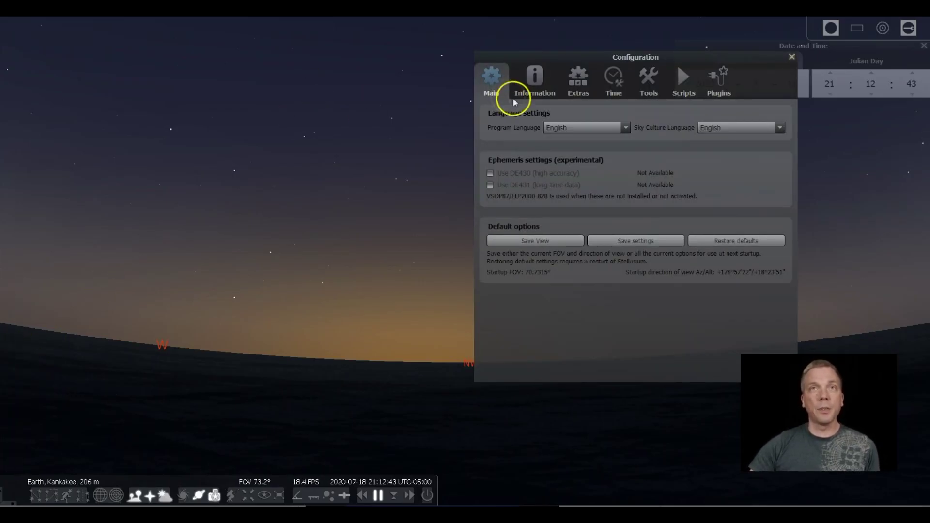
pyautogui.click(711, 80)
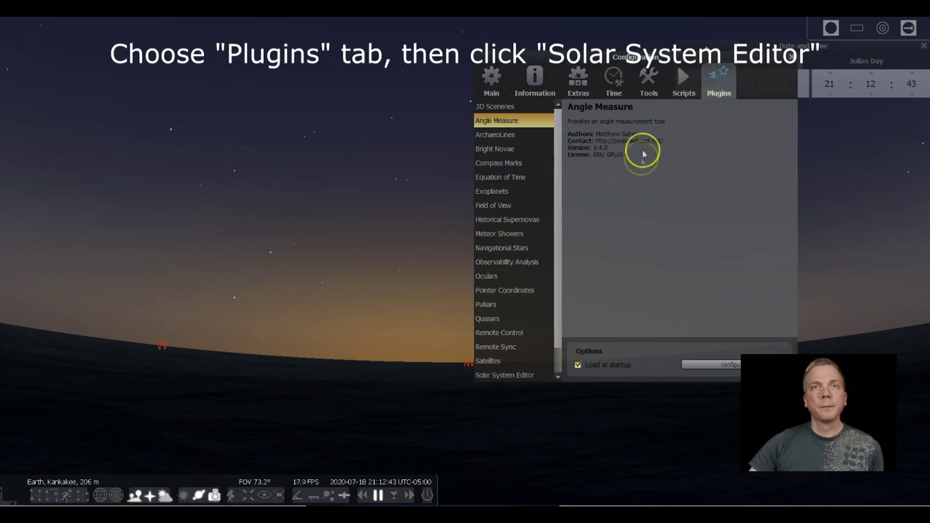
pyautogui.moveTo(556, 263); pyautogui.dragTo(553, 291)
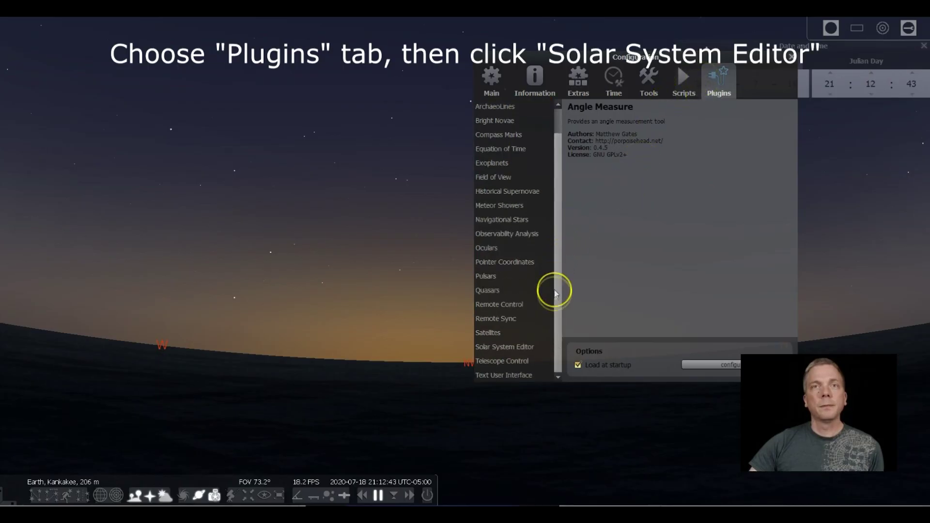
pyautogui.click(515, 347)
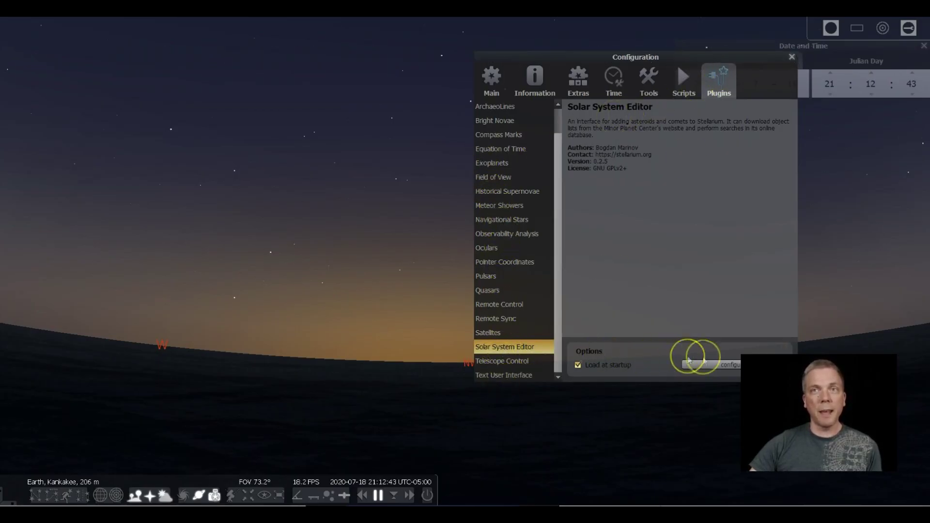
# Open the Solar System Editor settings, view its Solar System objects list, and start an orbital-elements import.
pyautogui.click(721, 366)
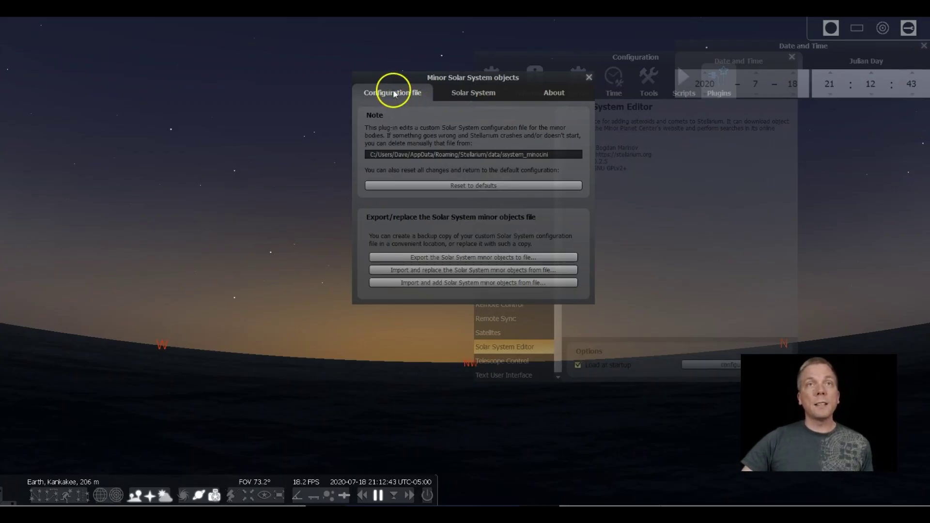
pyautogui.click(476, 96)
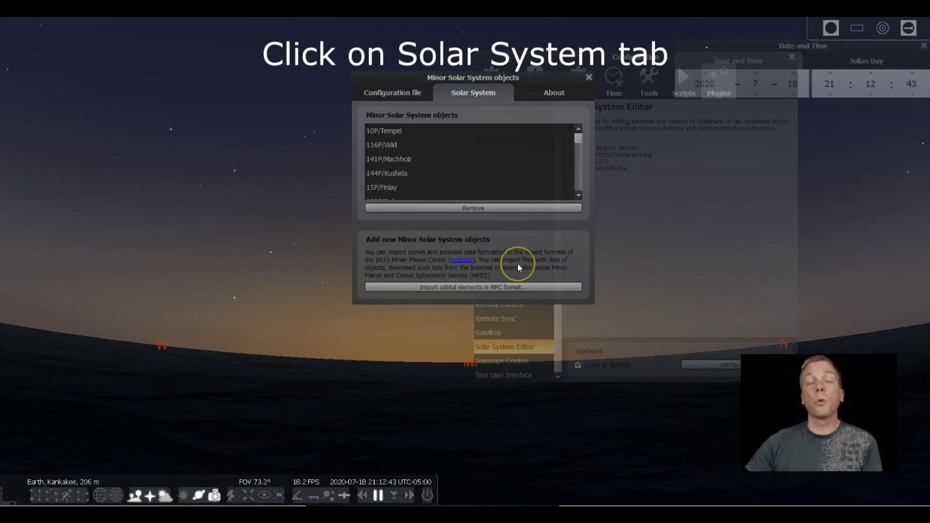
pyautogui.click(496, 288)
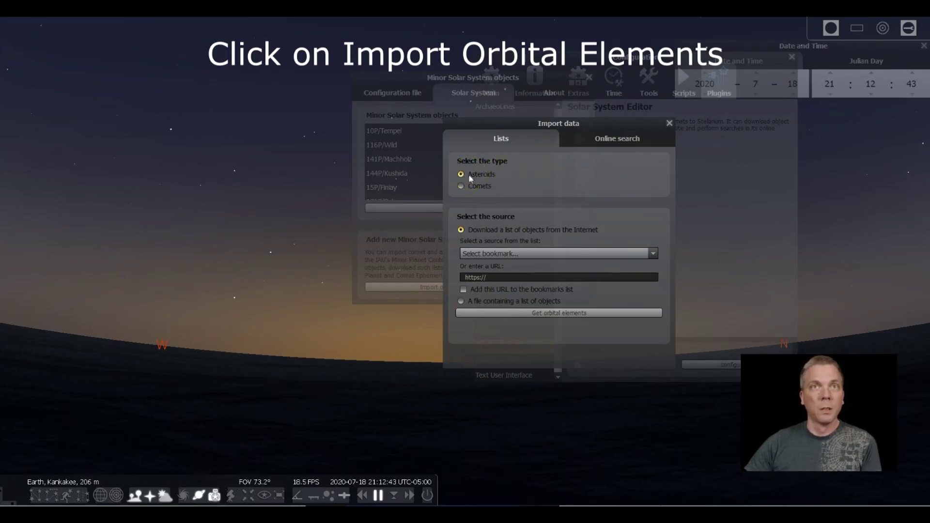
# Import Comets from MPC's list of observable comets and download their orbital elements.
pyautogui.click(462, 186)
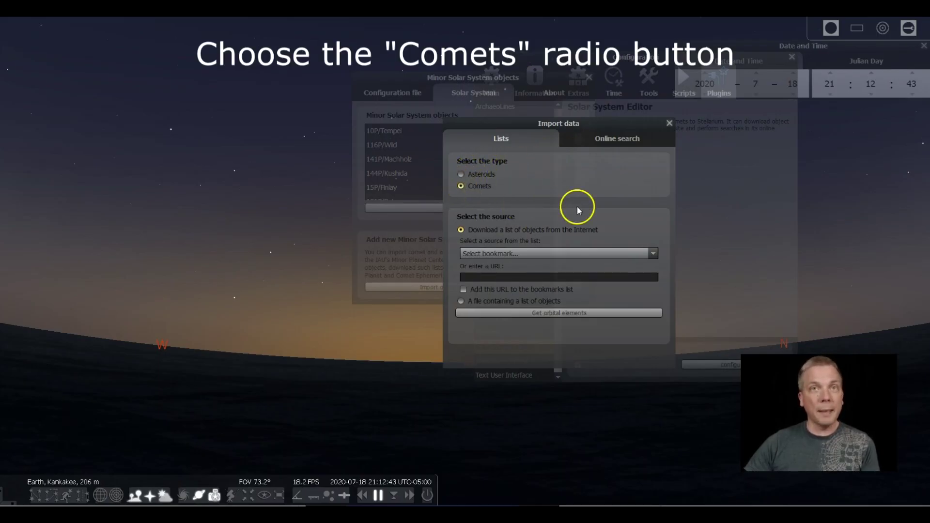
pyautogui.click(462, 176)
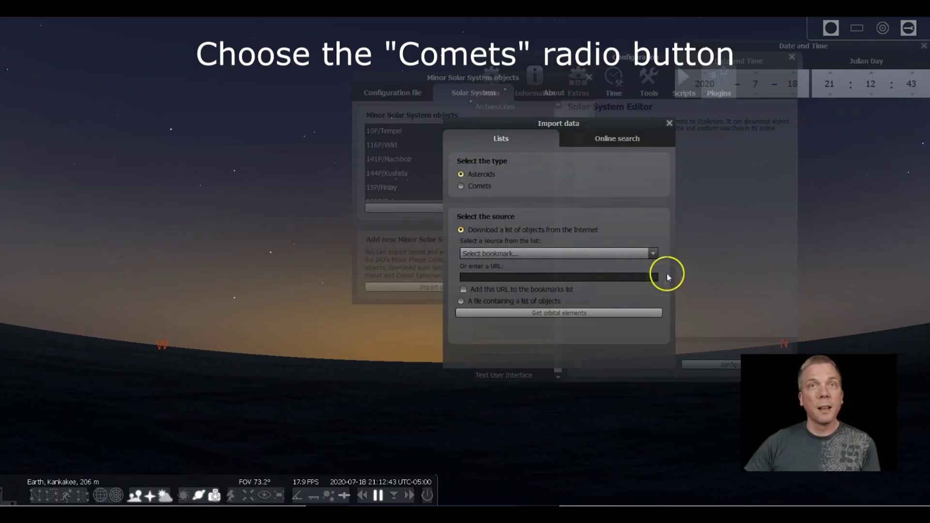
pyautogui.click(654, 256)
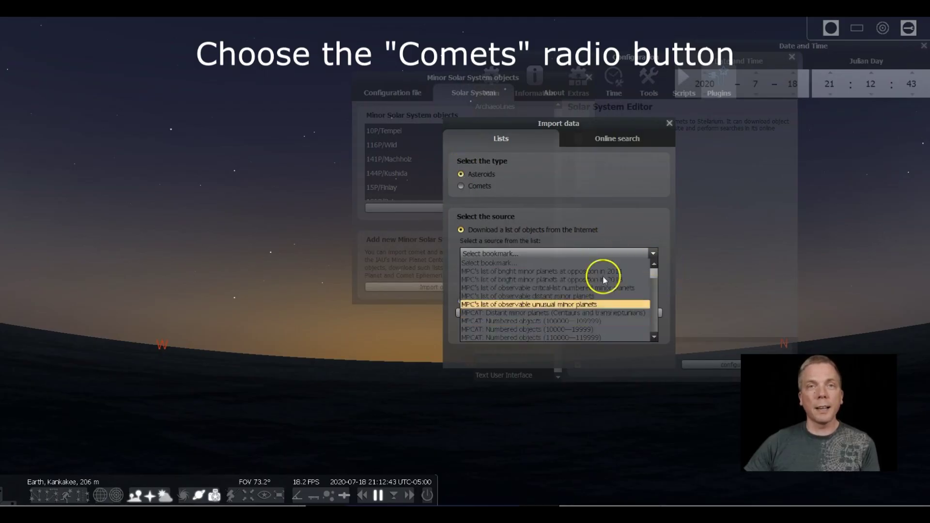
pyautogui.click(601, 193)
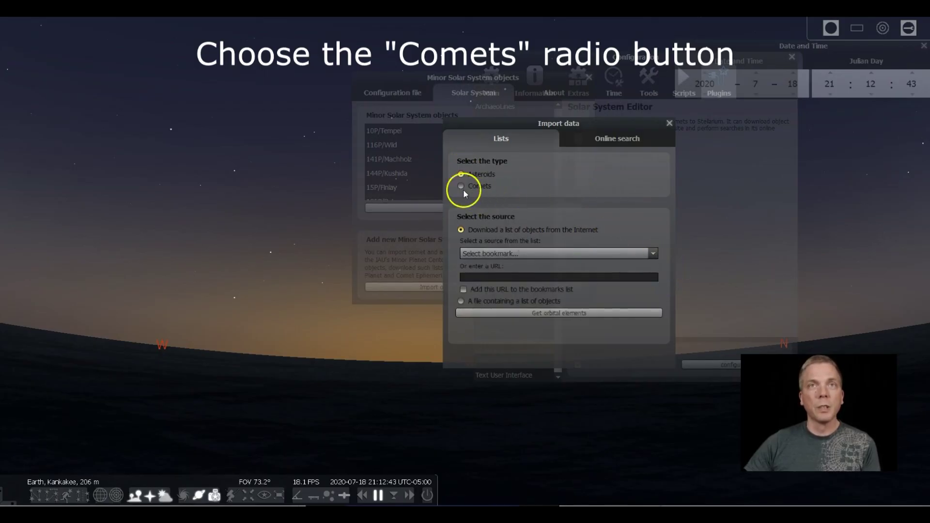
pyautogui.click(461, 186)
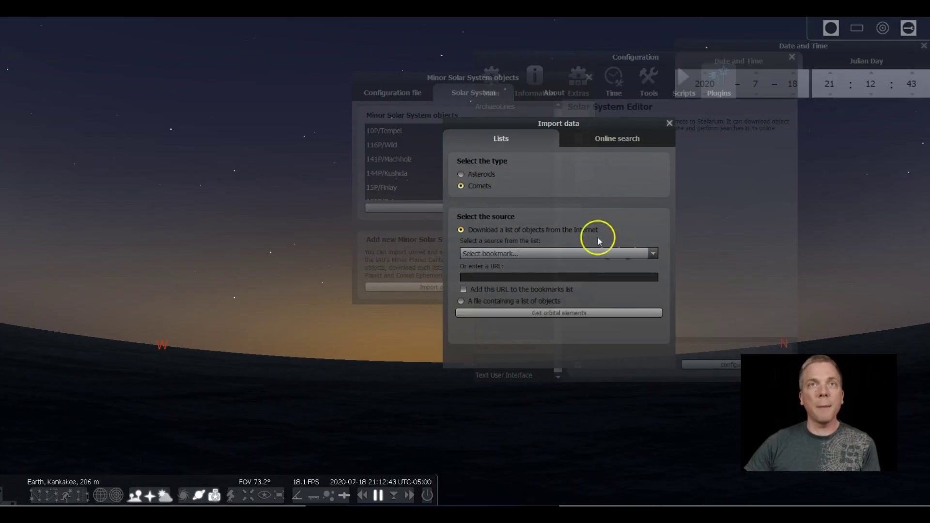
pyautogui.click(652, 253)
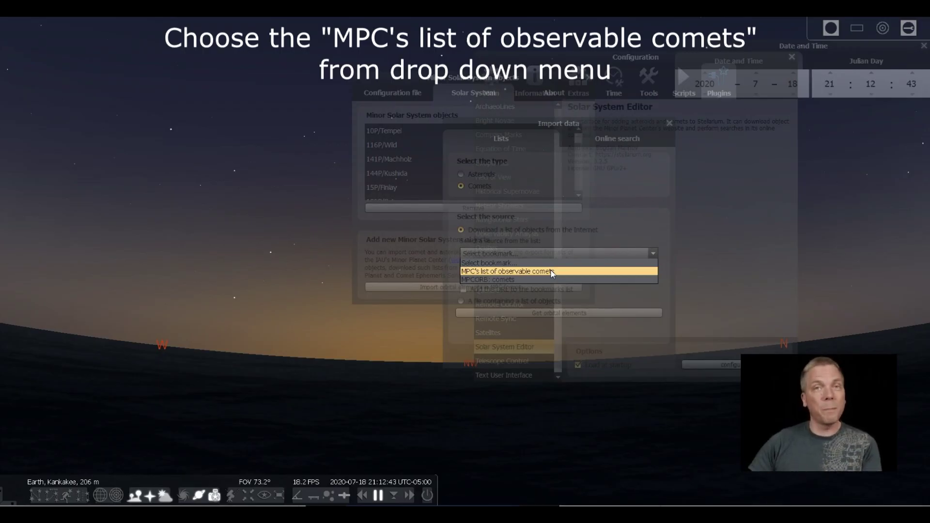
pyautogui.click(553, 271)
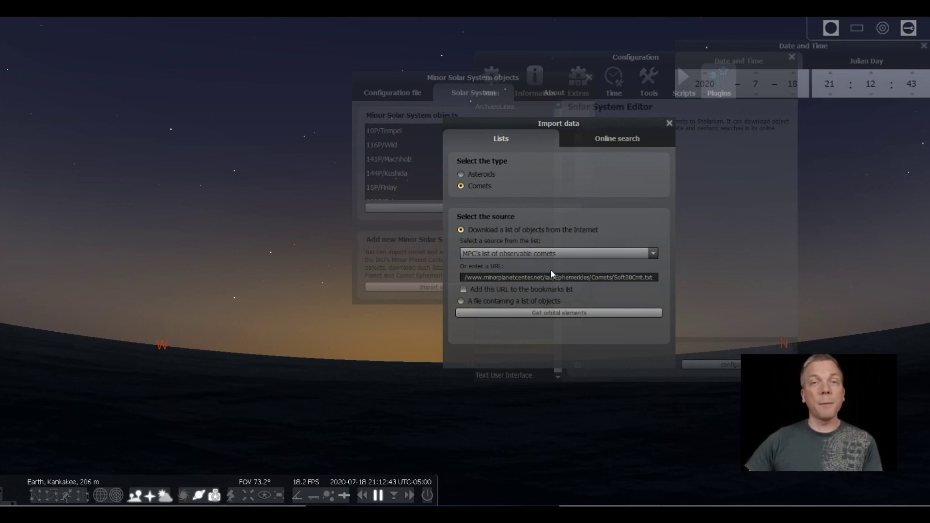
pyautogui.click(546, 312)
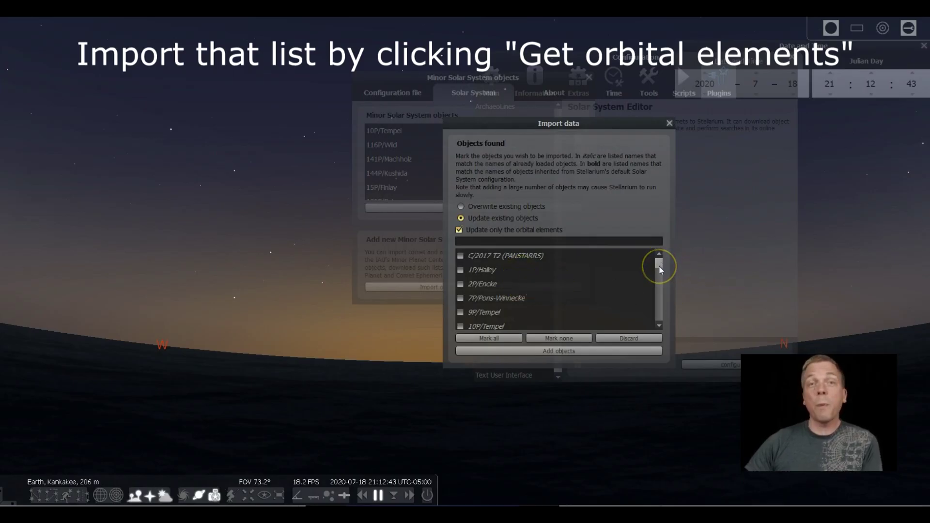
# Tick C/2020 F3 (NEOWISE) in the found comets list, add it, and close the import window.
pyautogui.moveTo(660, 270); pyautogui.dragTo(660, 298)
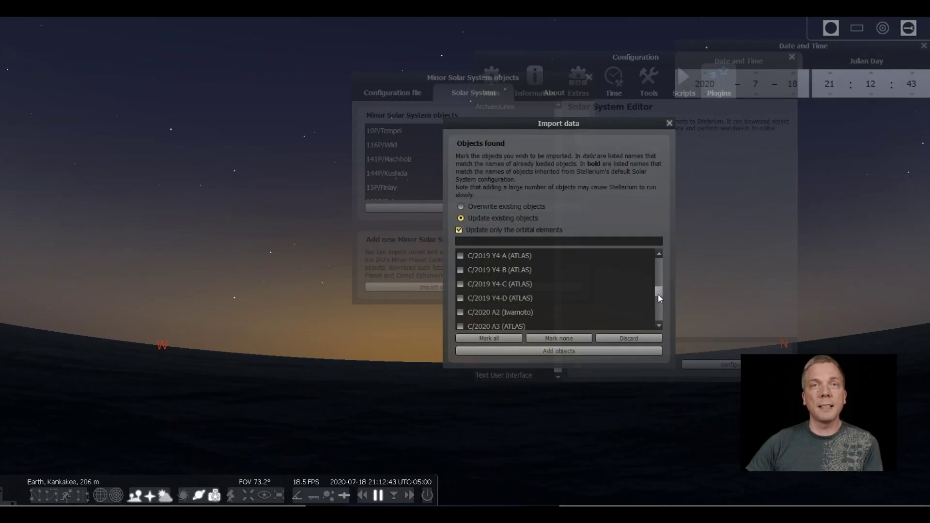
pyautogui.click(660, 326)
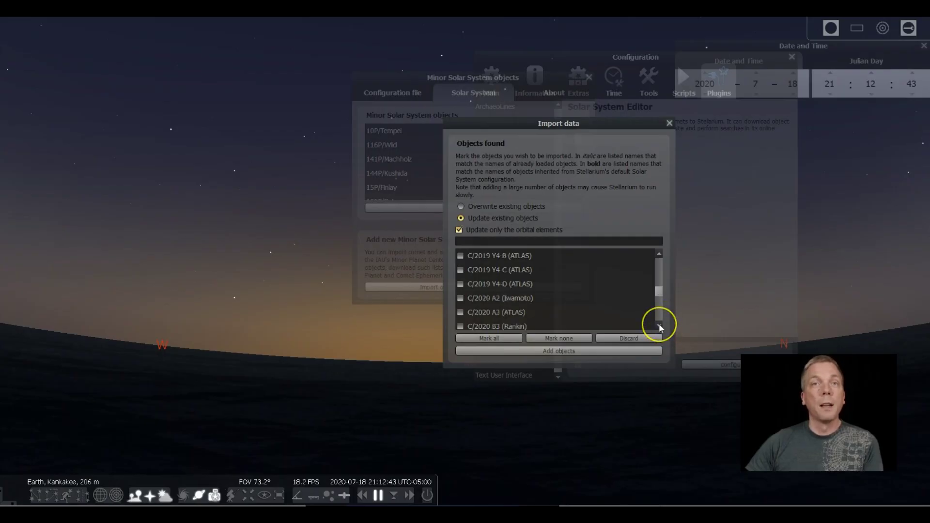
pyautogui.click(660, 326)
pyautogui.click(660, 326)
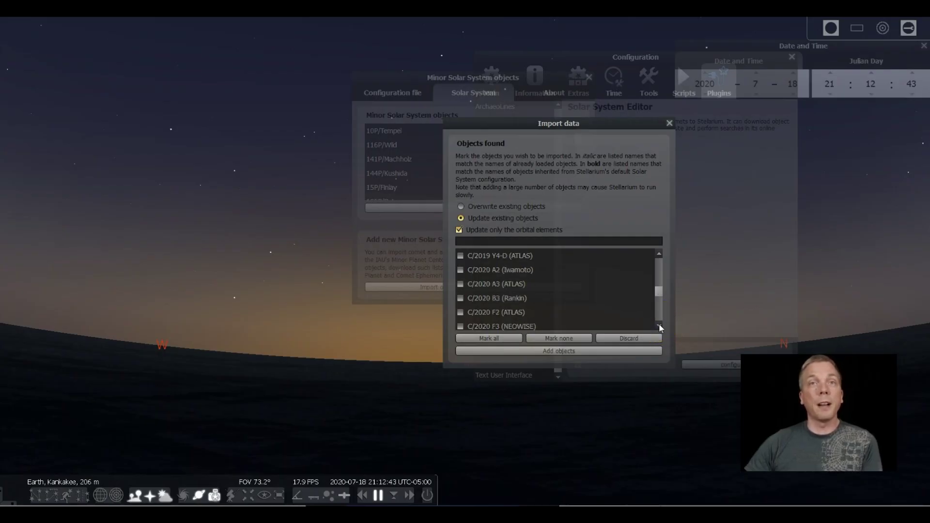
pyautogui.click(660, 327)
pyautogui.click(660, 326)
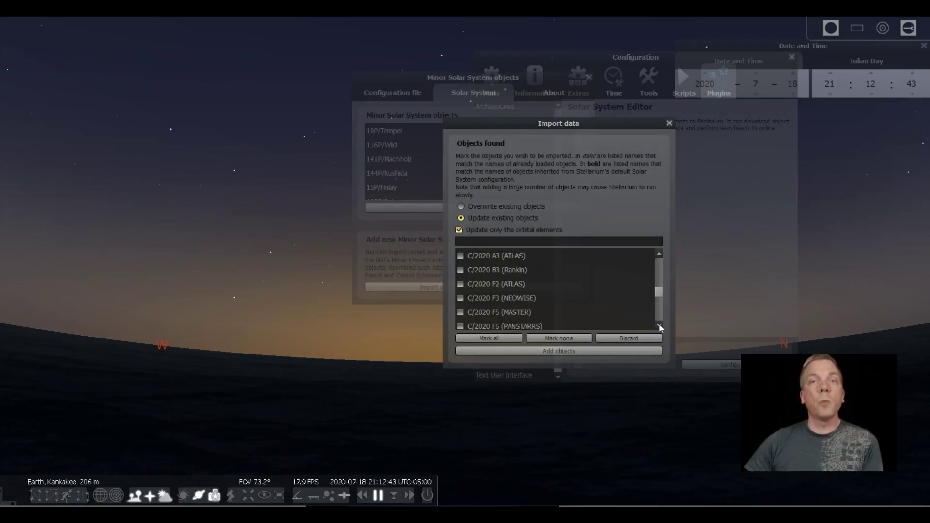
pyautogui.click(660, 326)
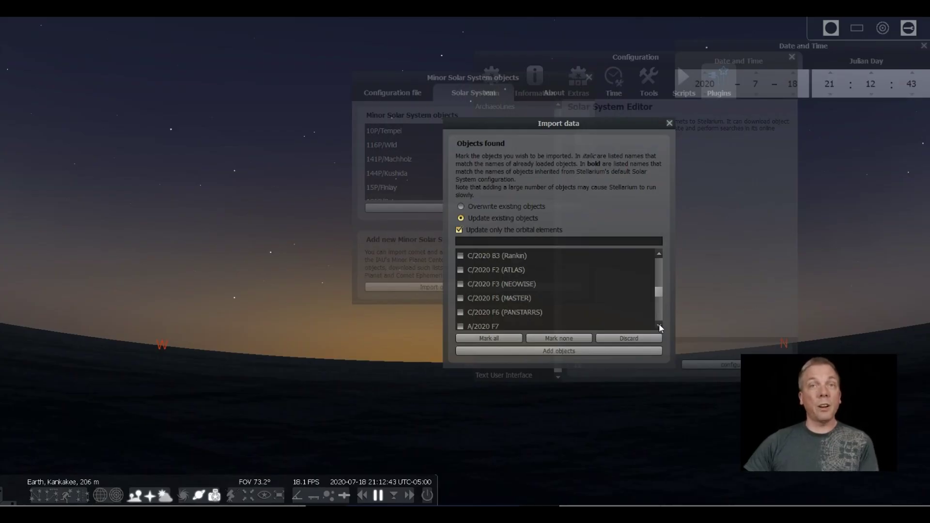
pyautogui.click(460, 284)
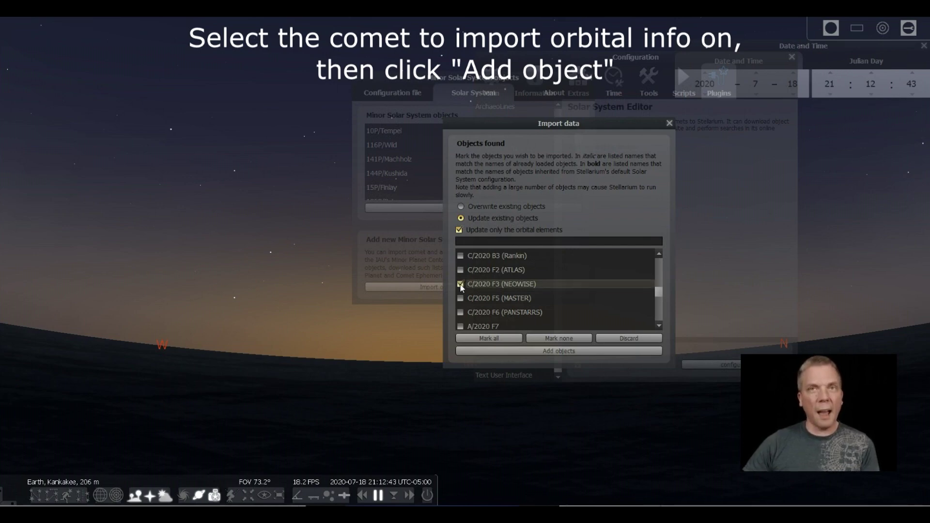
pyautogui.click(560, 351)
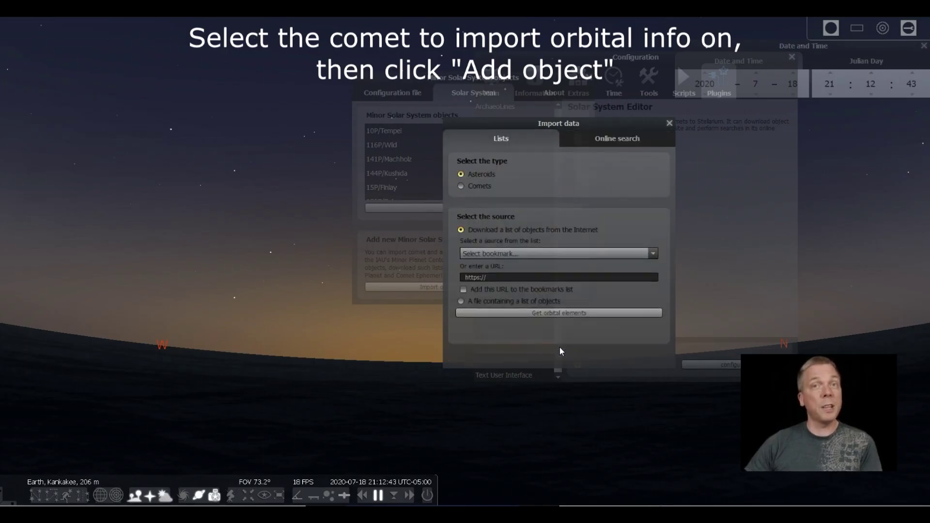
pyautogui.click(670, 123)
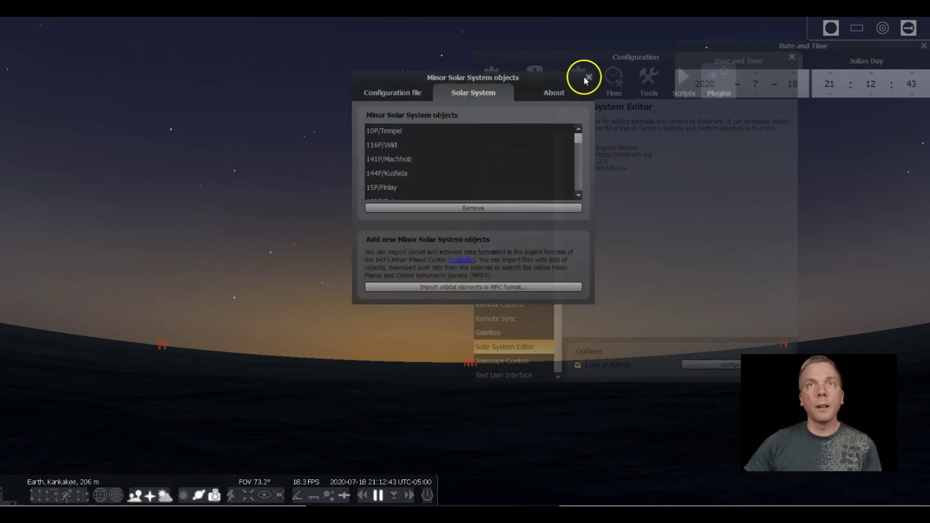
# Close the plugin and configuration windows, then raise the SSO Labels and Markers slider to label NEOWISE.
pyautogui.click(589, 78)
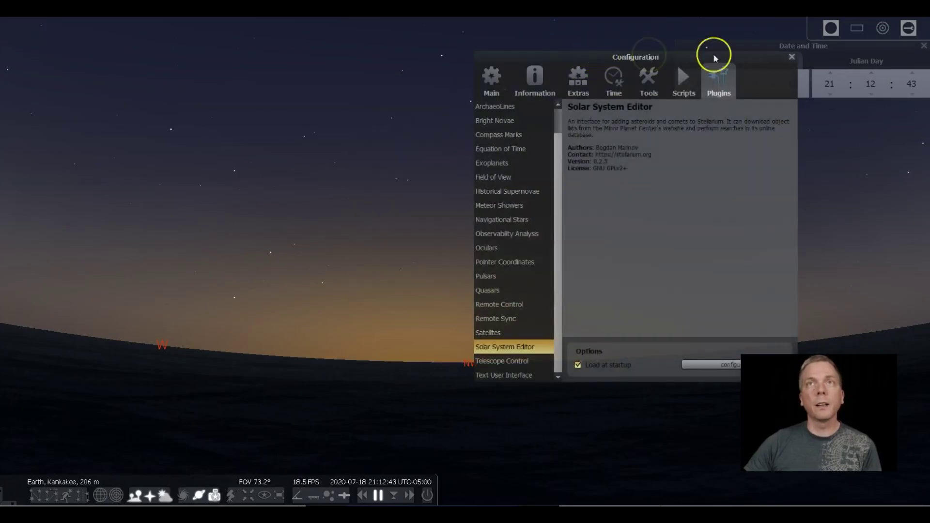
pyautogui.click(792, 58)
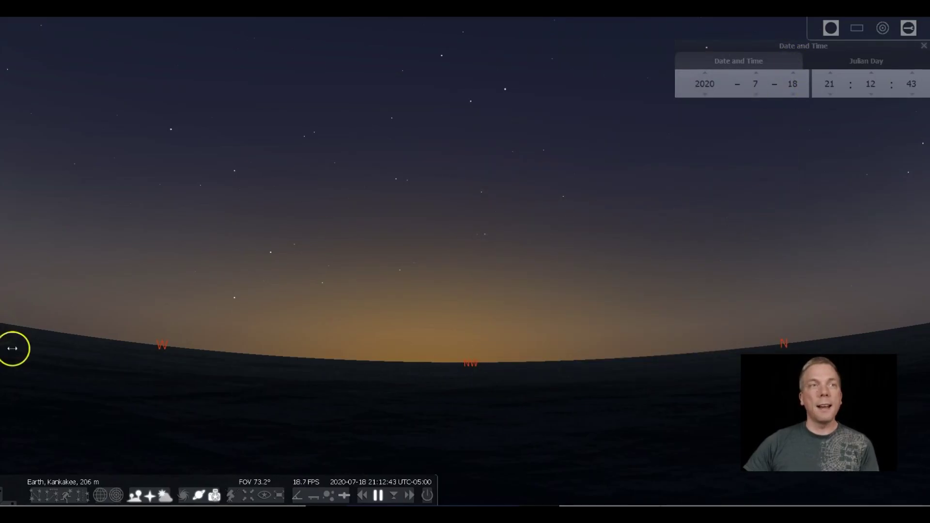
pyautogui.click(13, 335)
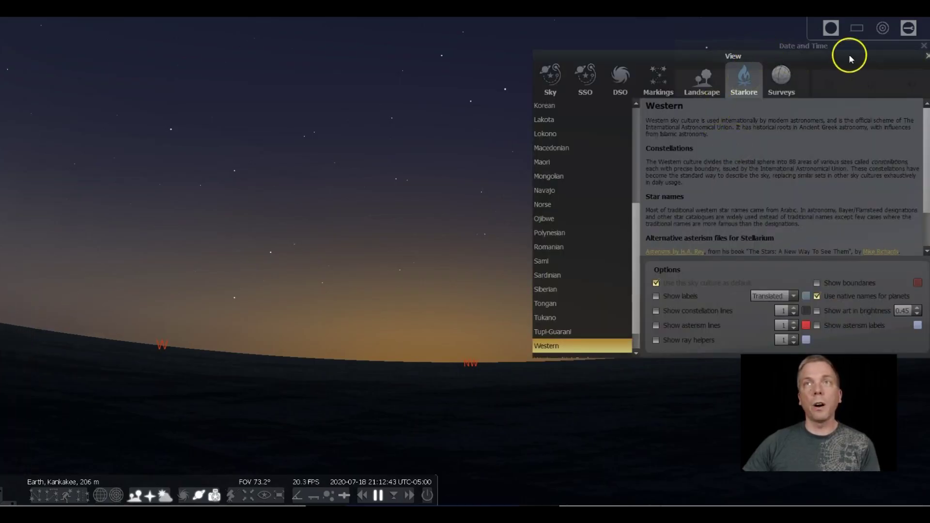
pyautogui.moveTo(847, 53); pyautogui.dragTo(181, 123)
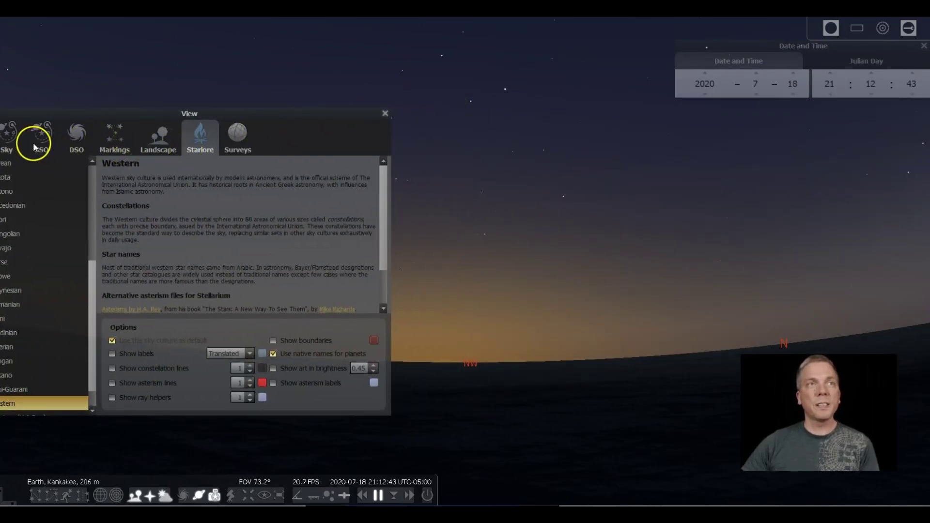
pyautogui.click(35, 147)
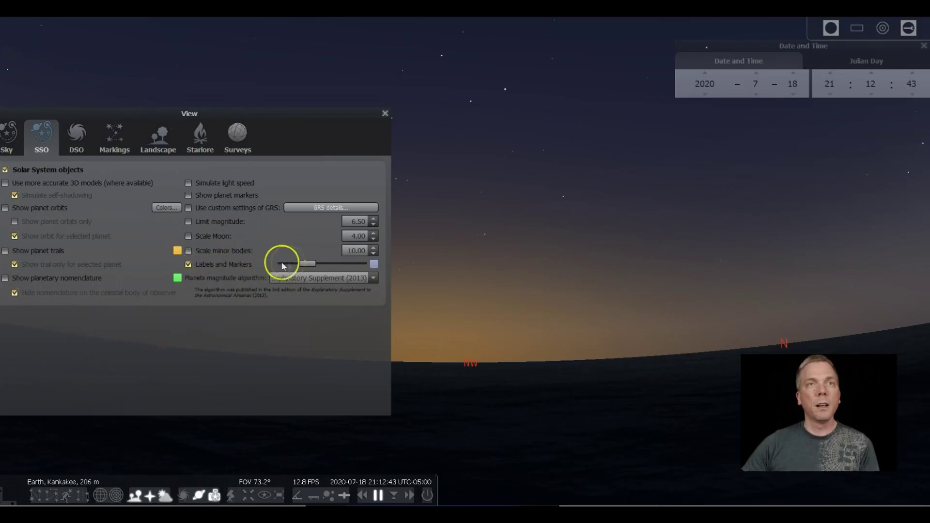
pyautogui.moveTo(304, 264); pyautogui.dragTo(343, 257)
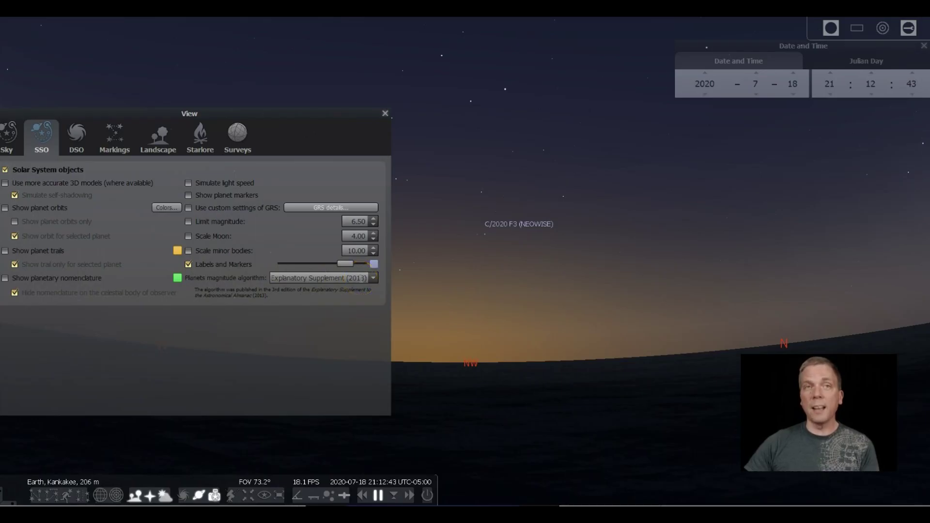
pyautogui.moveTo(341, 262); pyautogui.dragTo(348, 263)
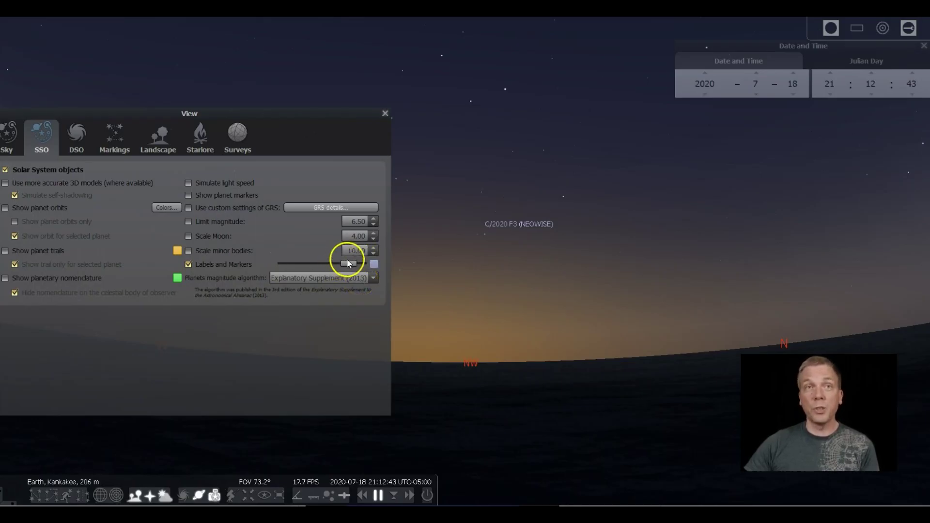
pyautogui.click(385, 114)
# Zoom in and select the NEOWISE comet to show its details.
pyautogui.scroll(6, 476, 243)
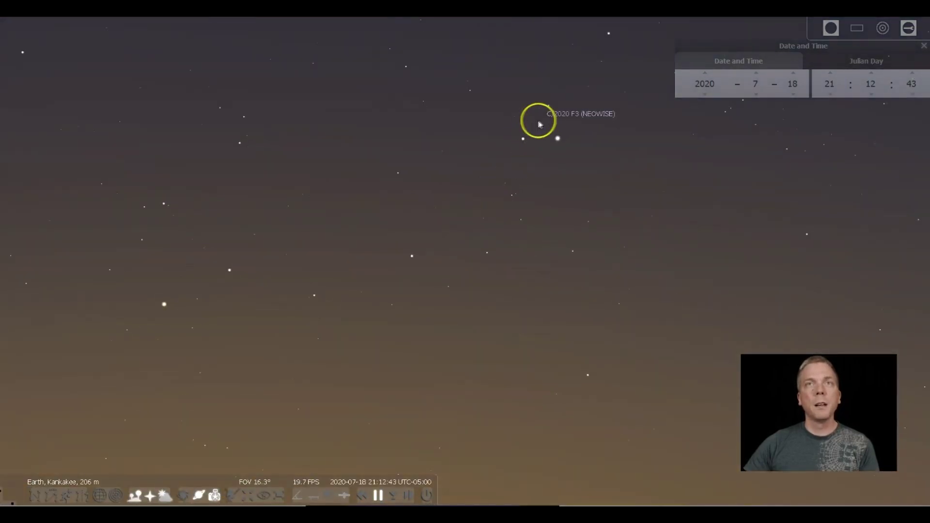
pyautogui.click(540, 124)
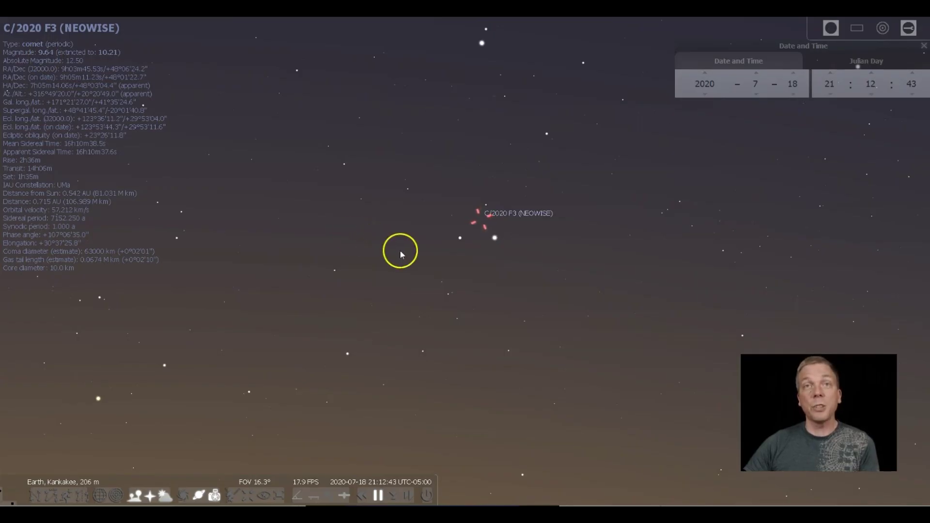
pyautogui.scroll(-5, 407, 254)
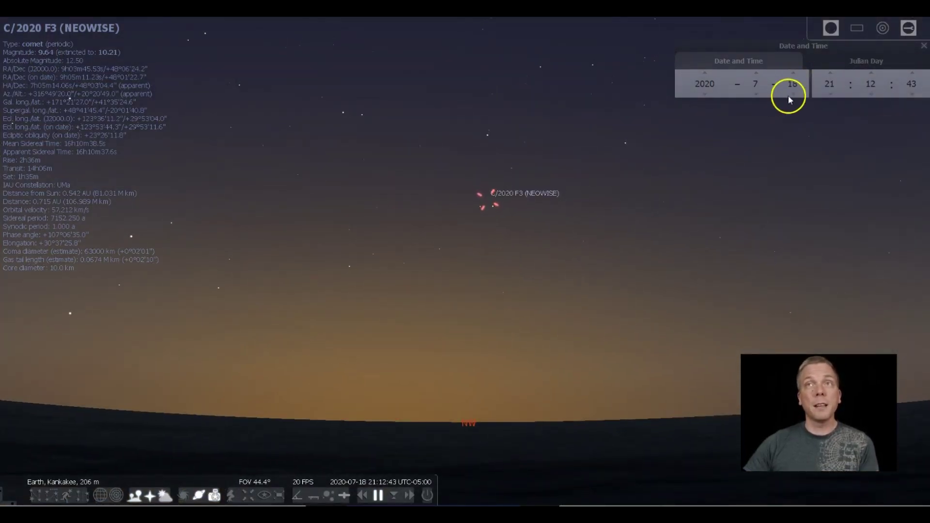
pyautogui.click(793, 95)
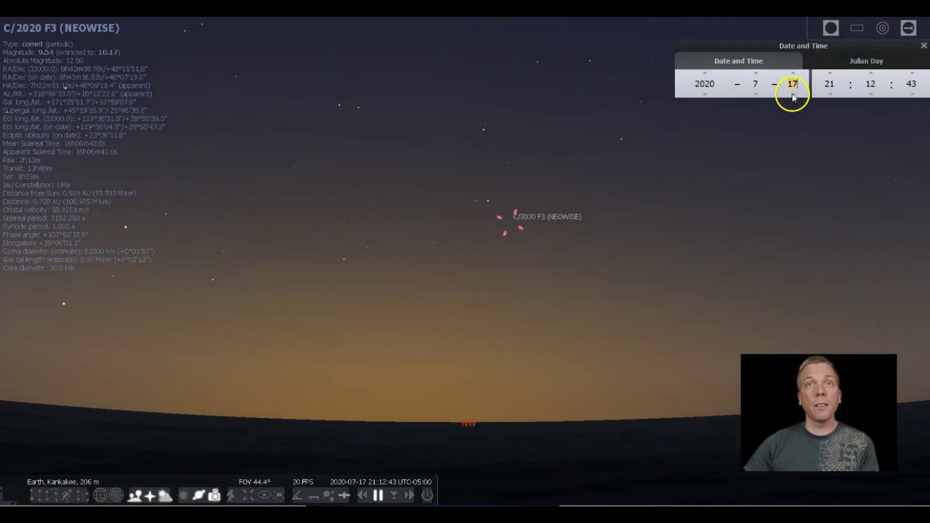
pyautogui.click(793, 95)
pyautogui.click(794, 95)
pyautogui.click(793, 95)
pyautogui.click(794, 73)
pyautogui.click(794, 74)
pyautogui.click(793, 73)
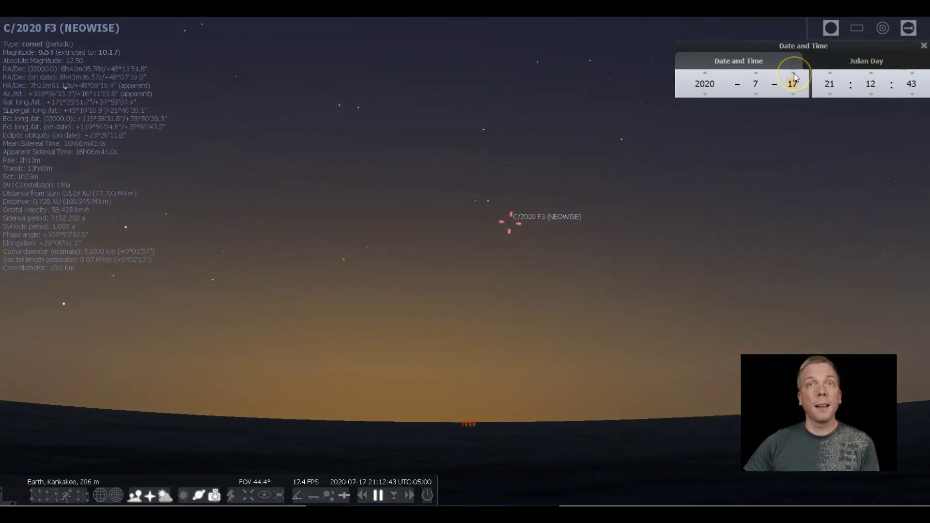
pyautogui.click(794, 74)
pyautogui.click(794, 74)
pyautogui.click(794, 73)
pyautogui.click(794, 74)
pyautogui.click(794, 74)
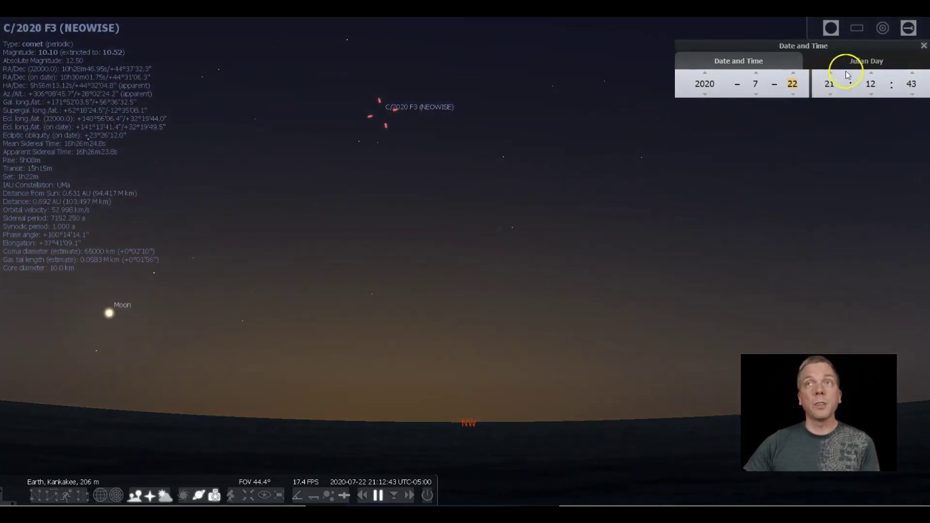
pyautogui.click(830, 73)
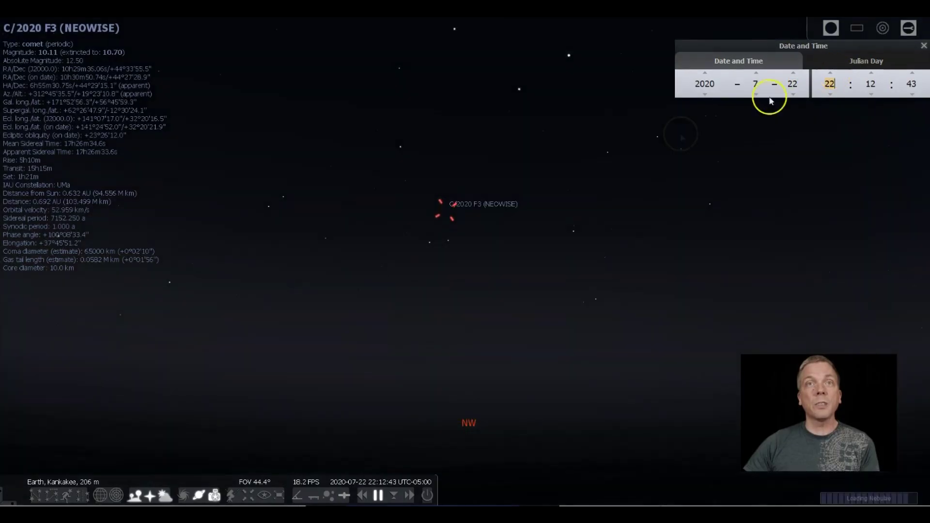